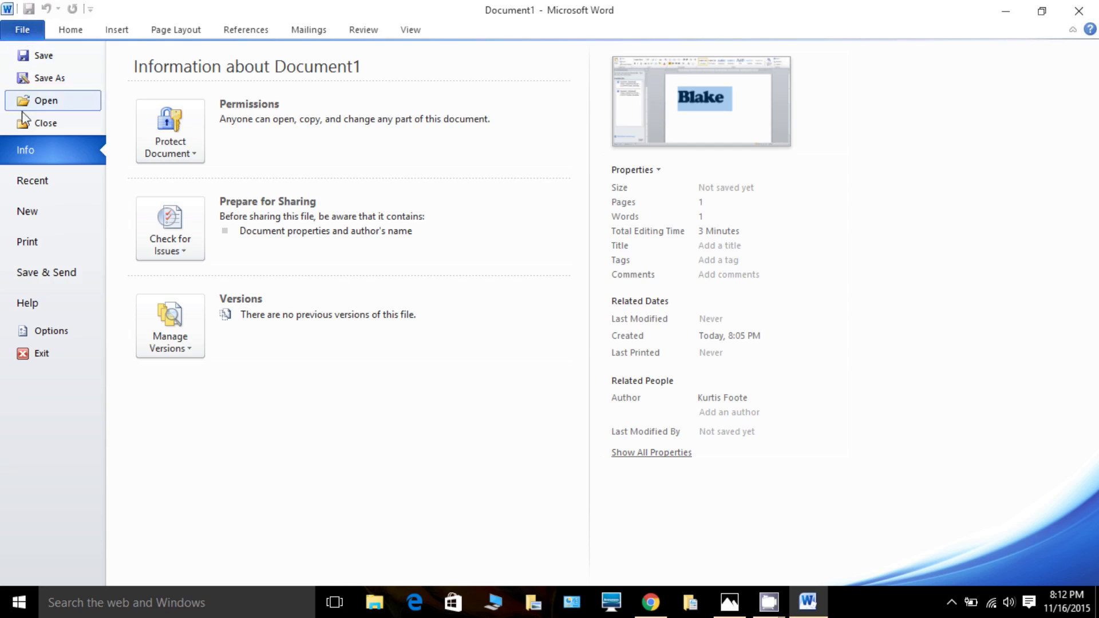
Create a new blank Word document to hold the word 'Blake'
click(28, 211)
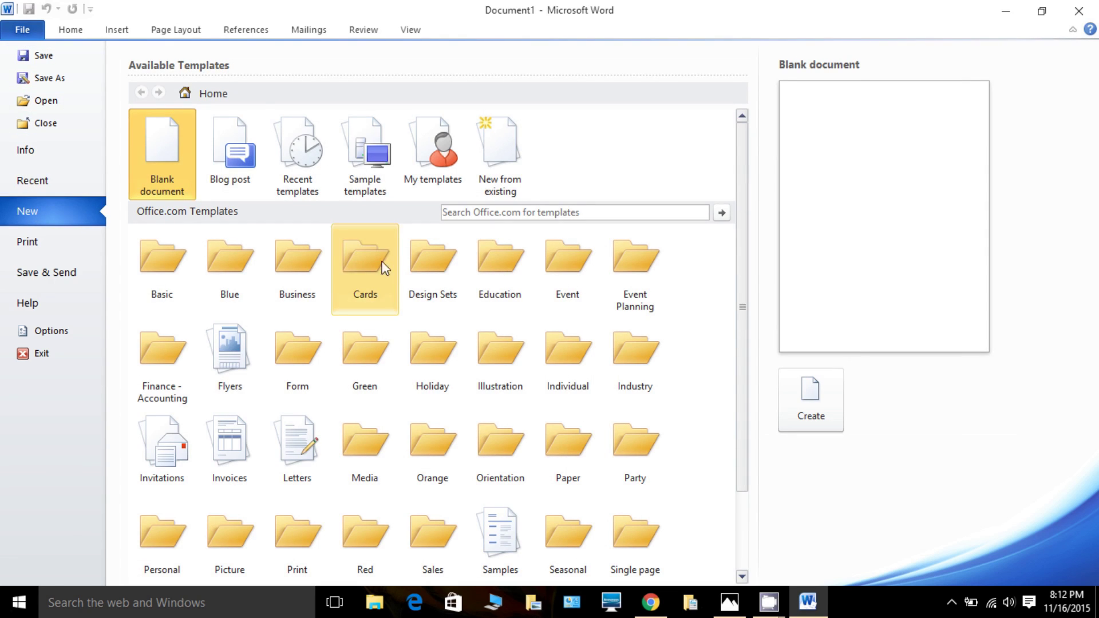
double_click(173, 163)
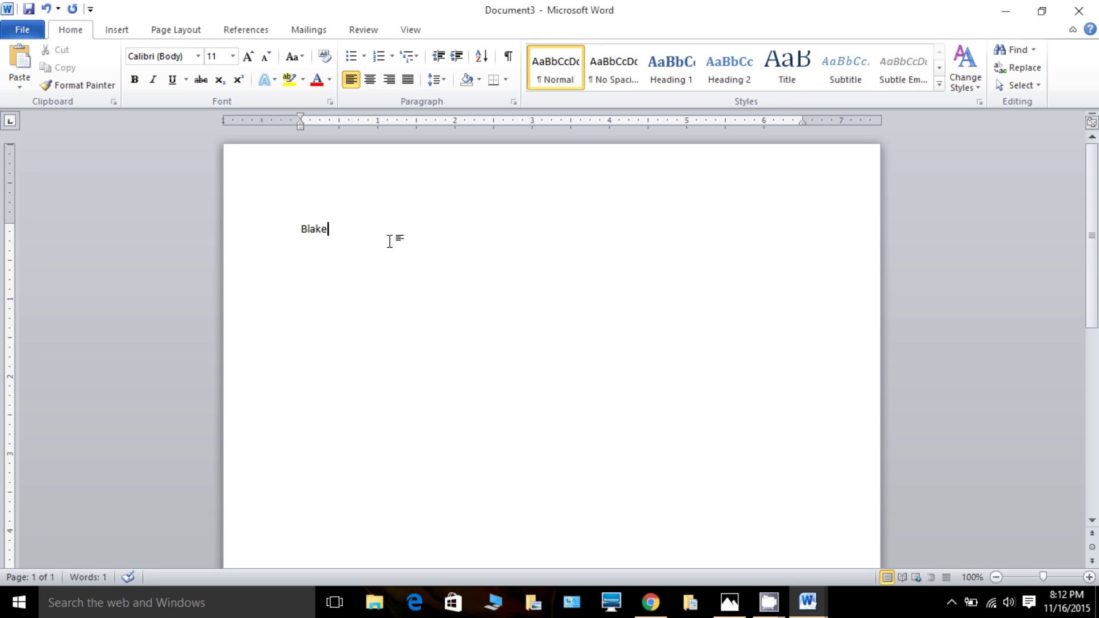
Select 'Blake' and switch the page orientation to Landscape
double_click(317, 229)
click(178, 34)
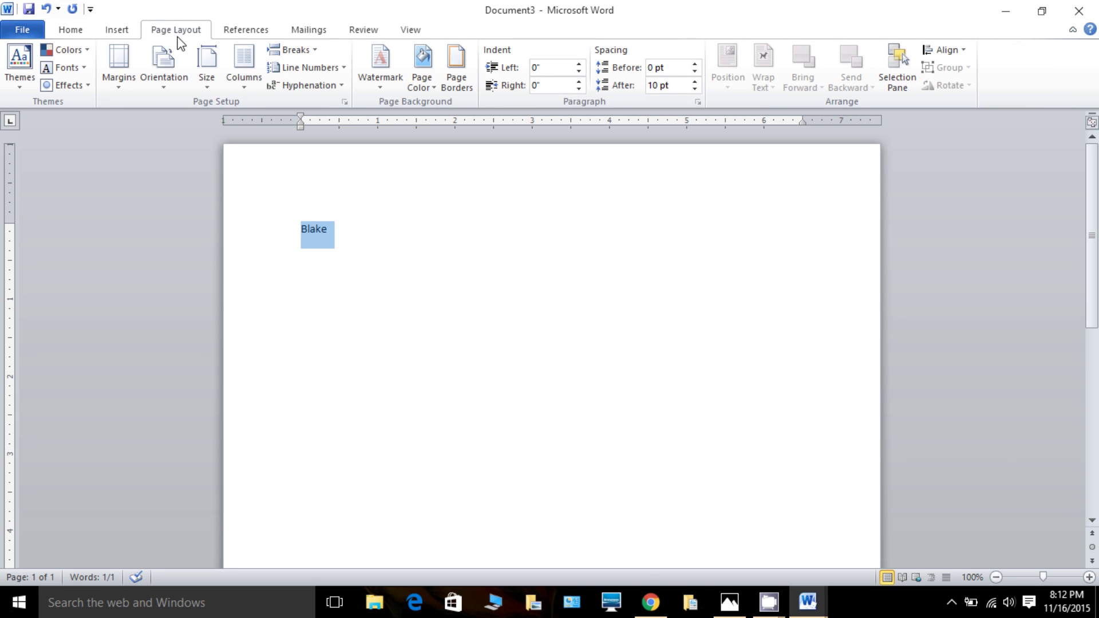
click(163, 86)
click(181, 143)
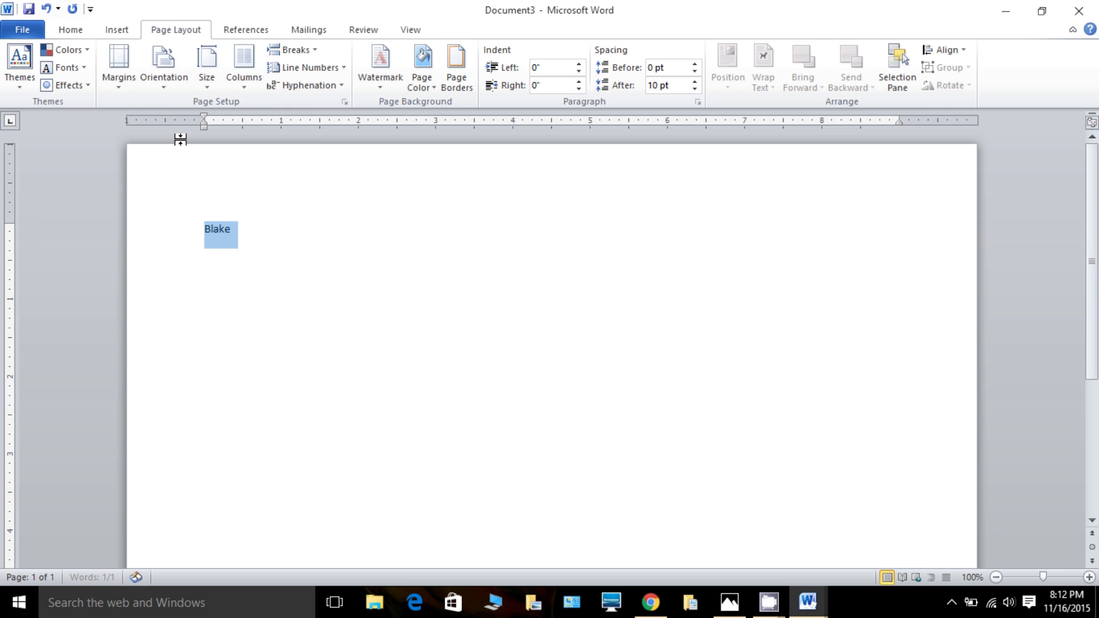
Set 'Blake' in Cooper Black at 250 points
click(76, 34)
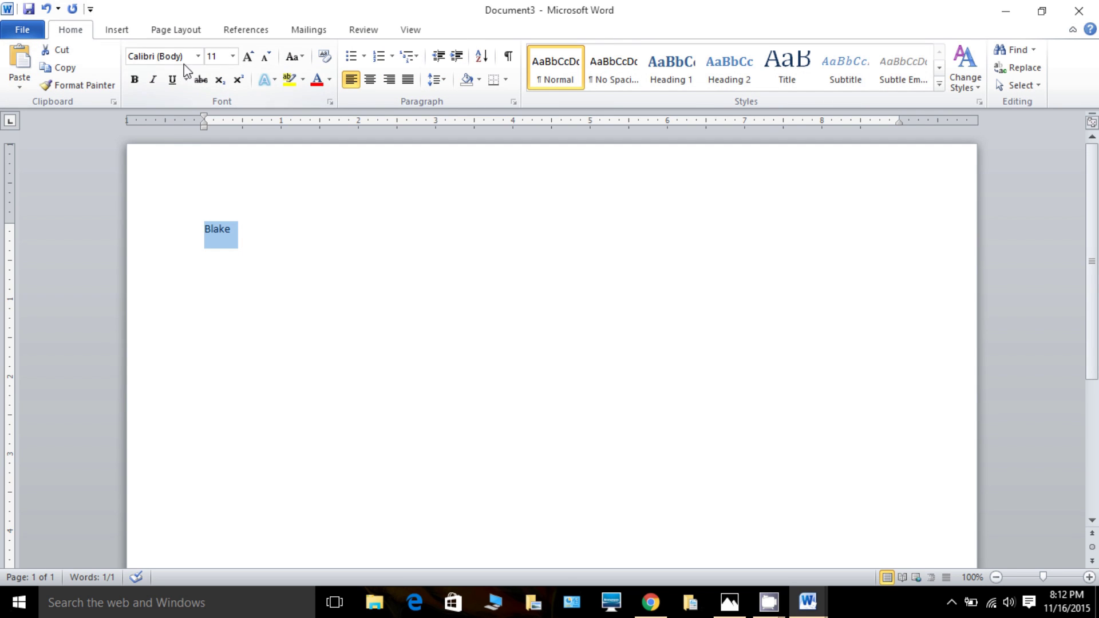
click(199, 57)
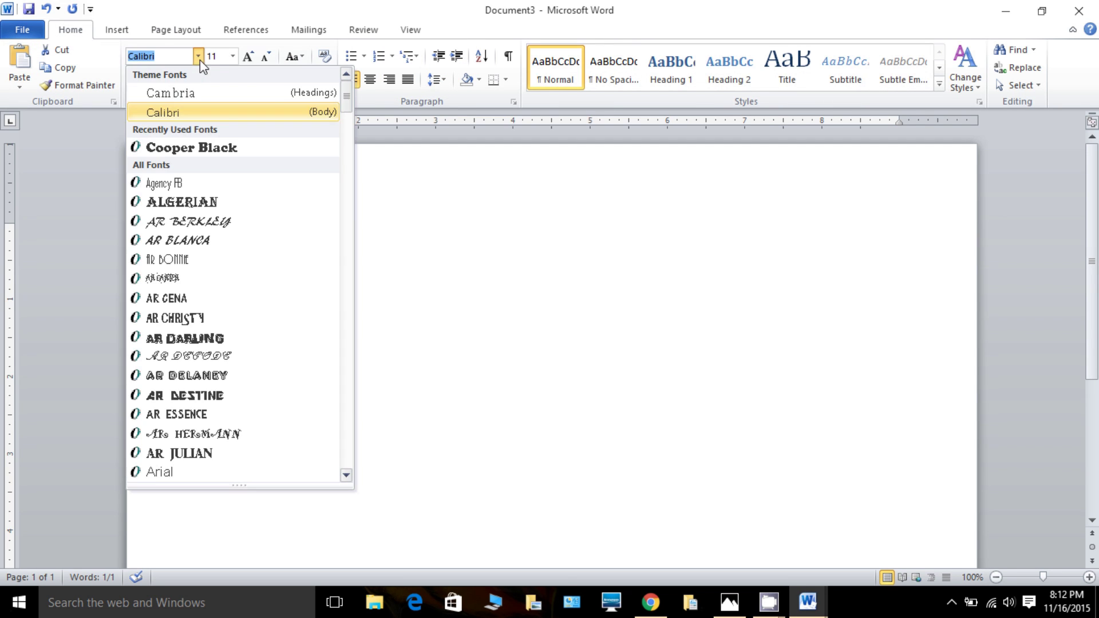
click(191, 148)
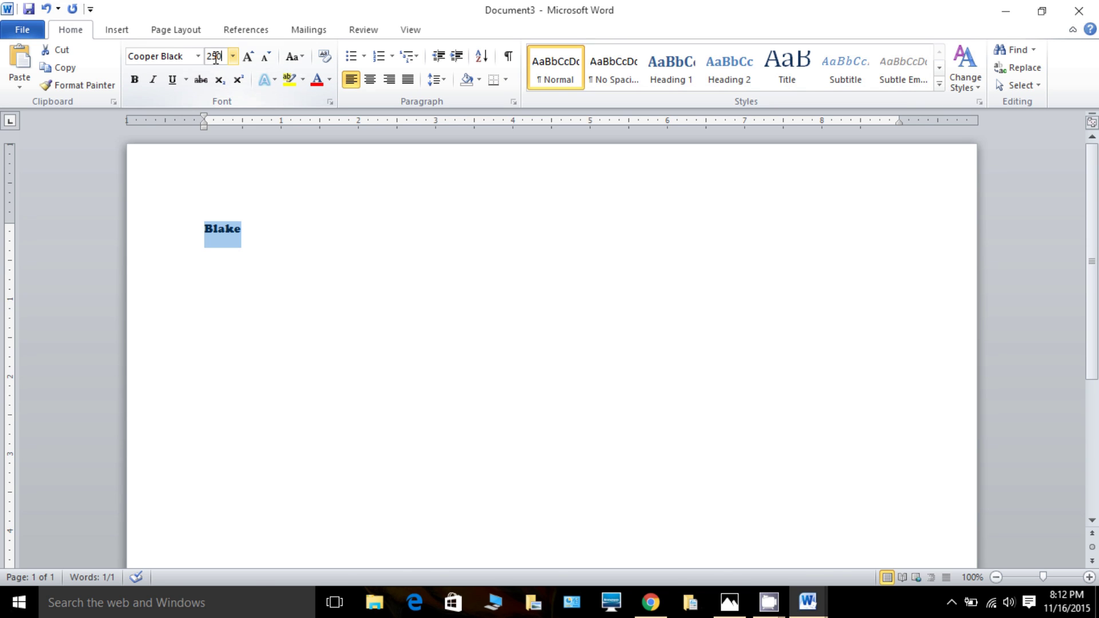
key(Return)
In the Font dialog's Advanced settings, set Blake's spacing to Condensed by 30 pt
right_click(596, 427)
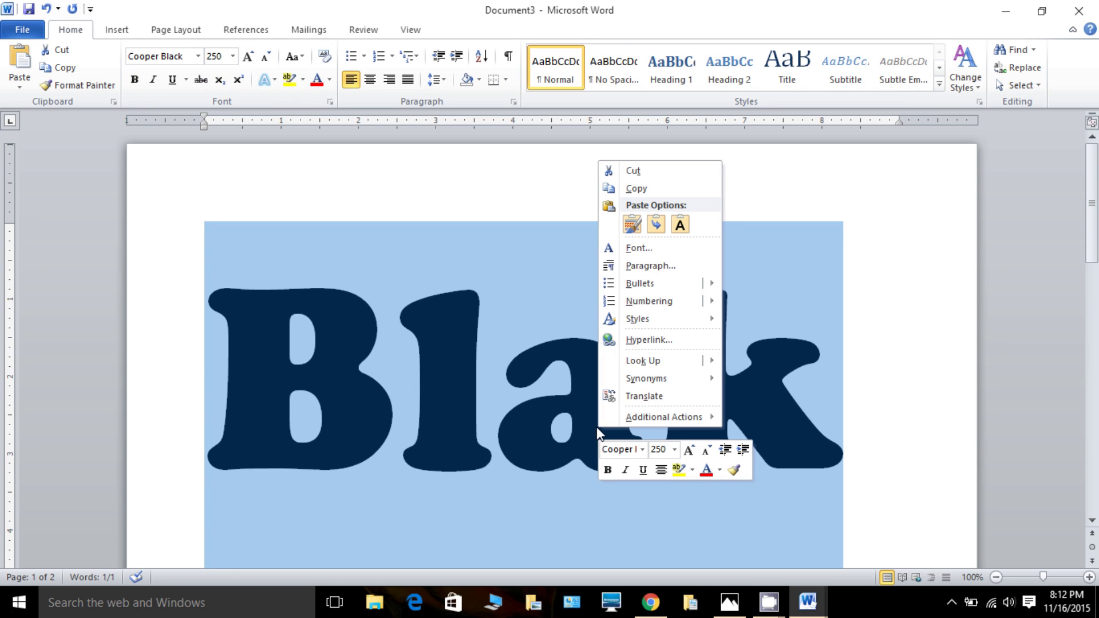
click(662, 250)
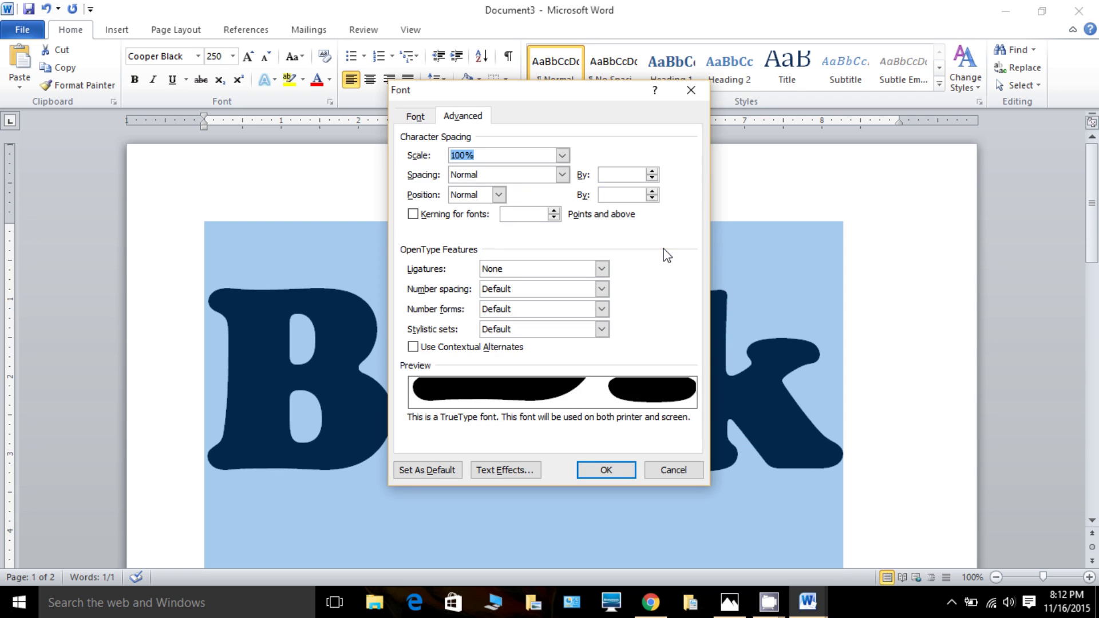
click(415, 117)
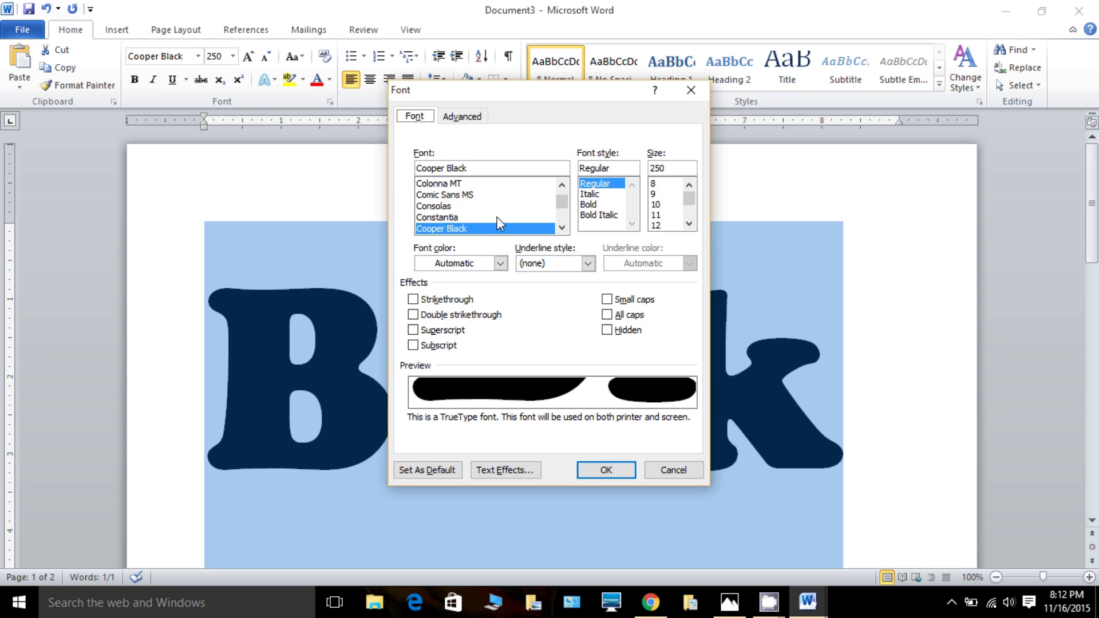
click(463, 117)
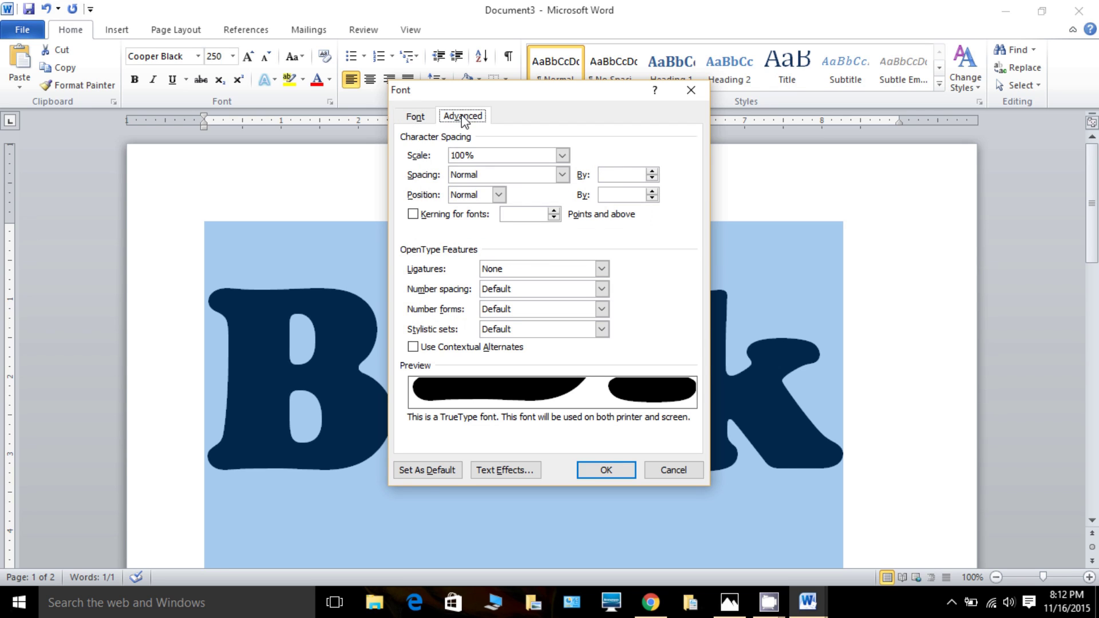
click(563, 175)
click(472, 210)
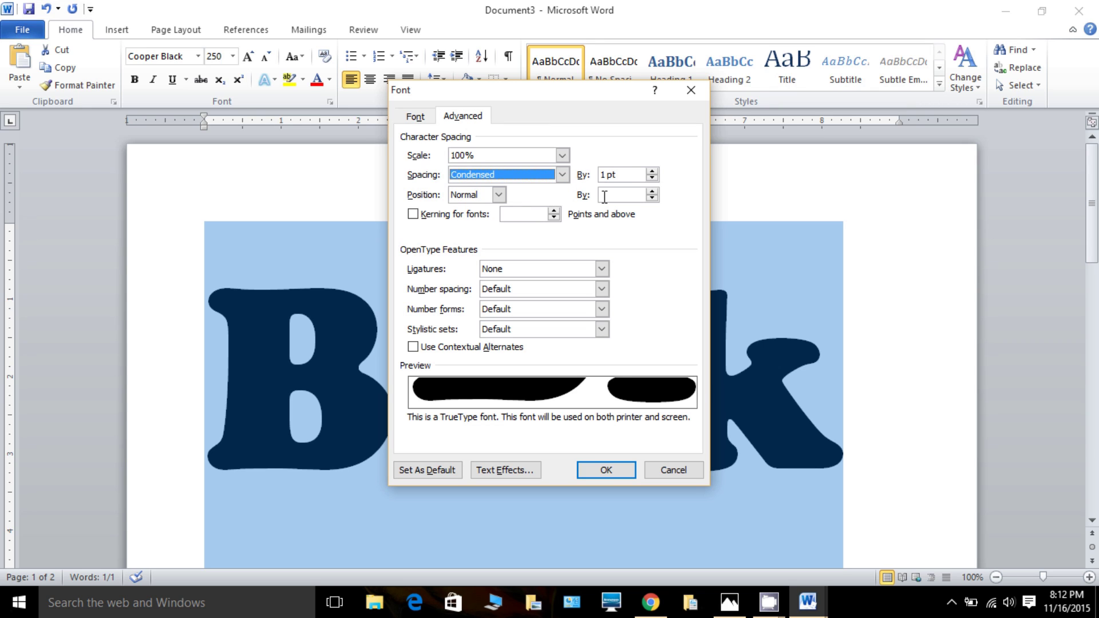
click(621, 176)
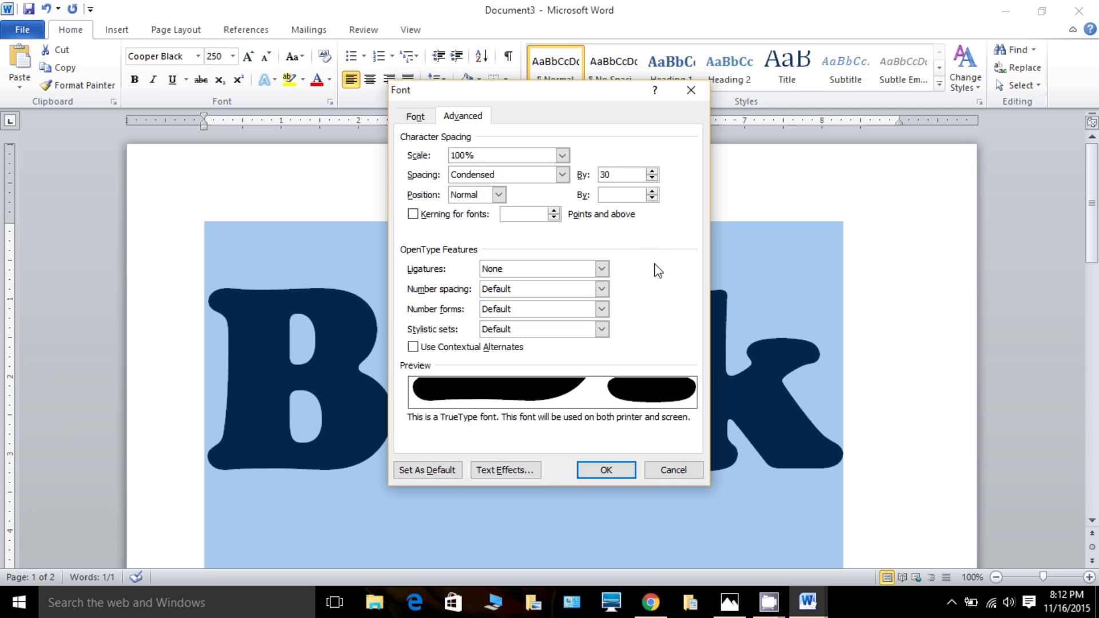
click(598, 476)
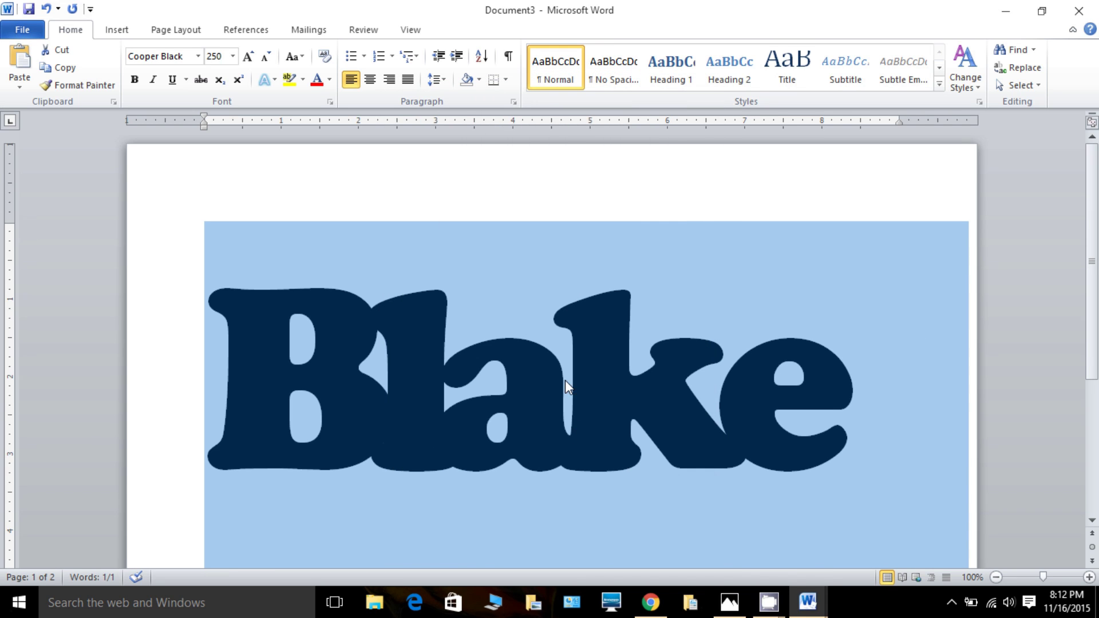
Through Font Text Effects, give Blake No fill and a solid black text outline
right_click(477, 339)
click(517, 167)
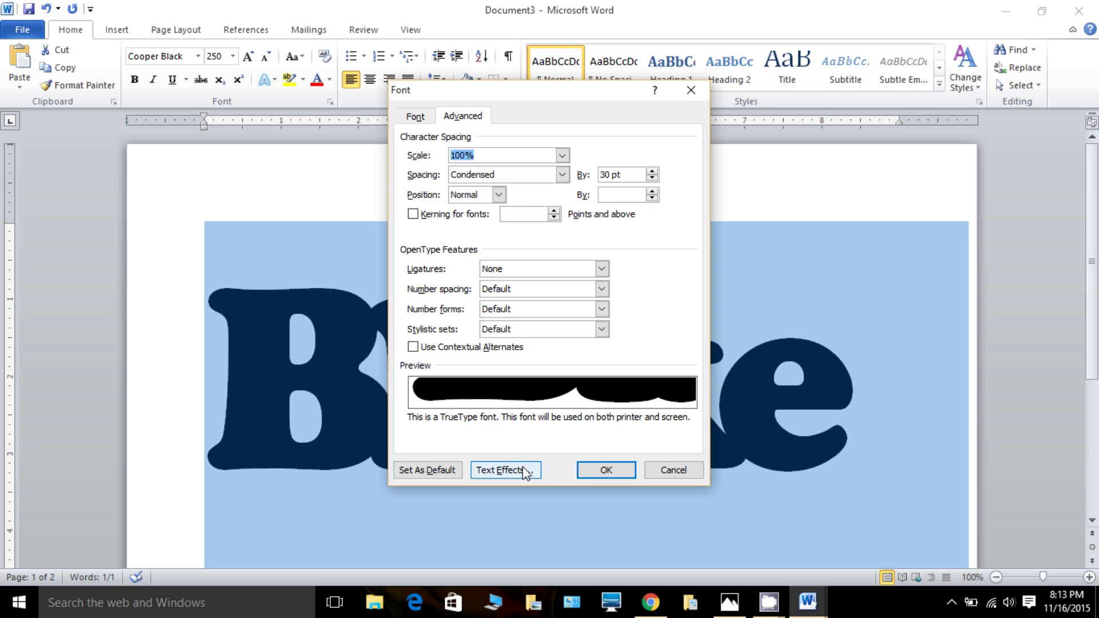
click(503, 470)
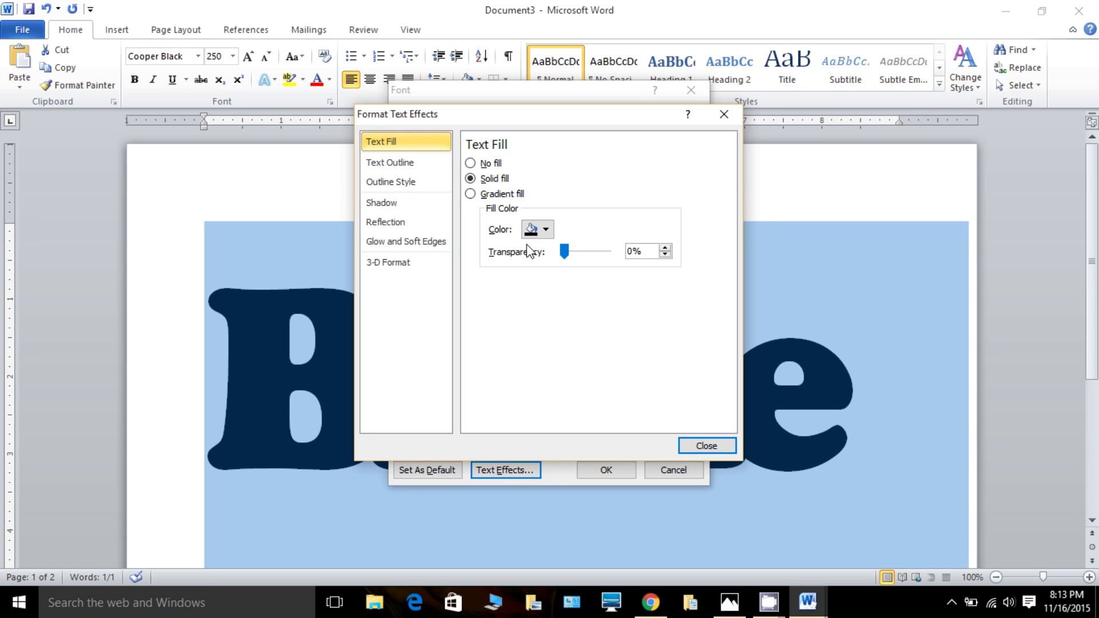
click(490, 165)
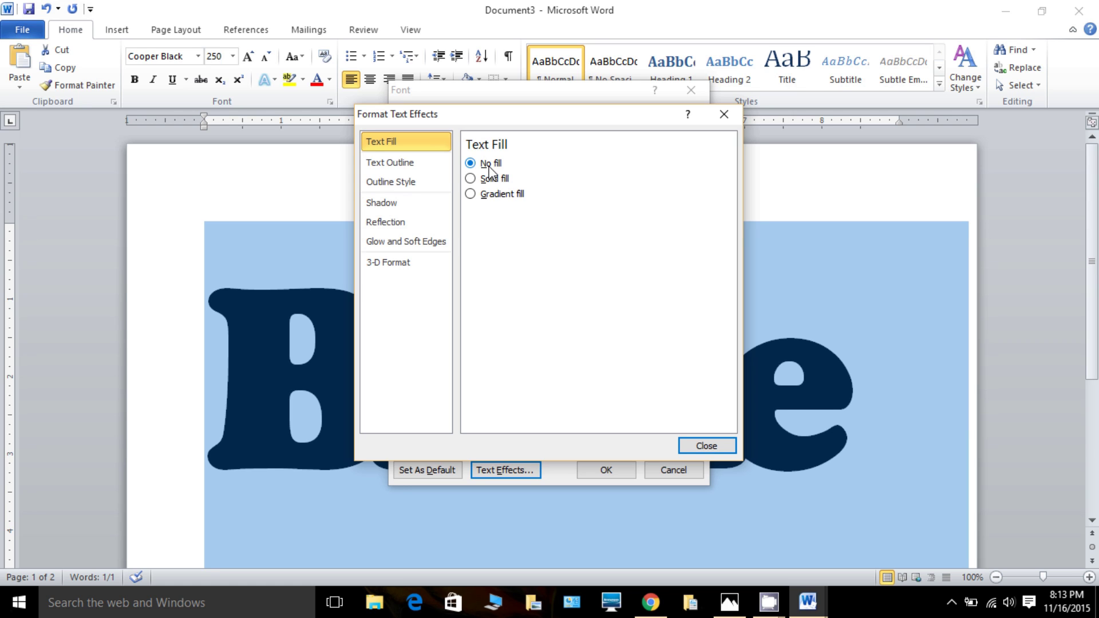
click(401, 163)
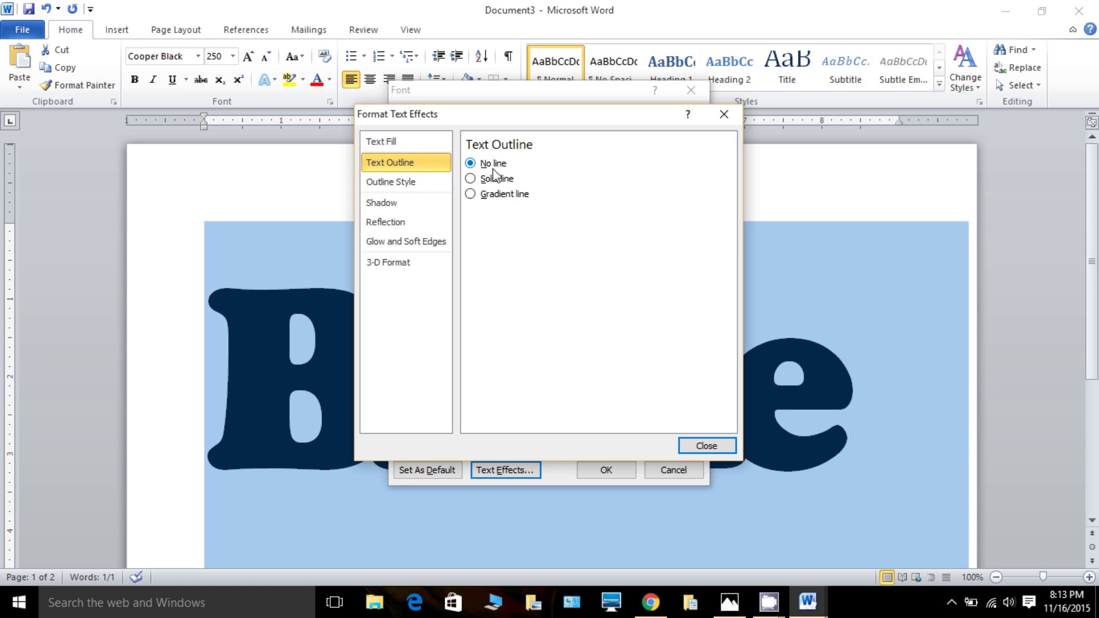
click(504, 179)
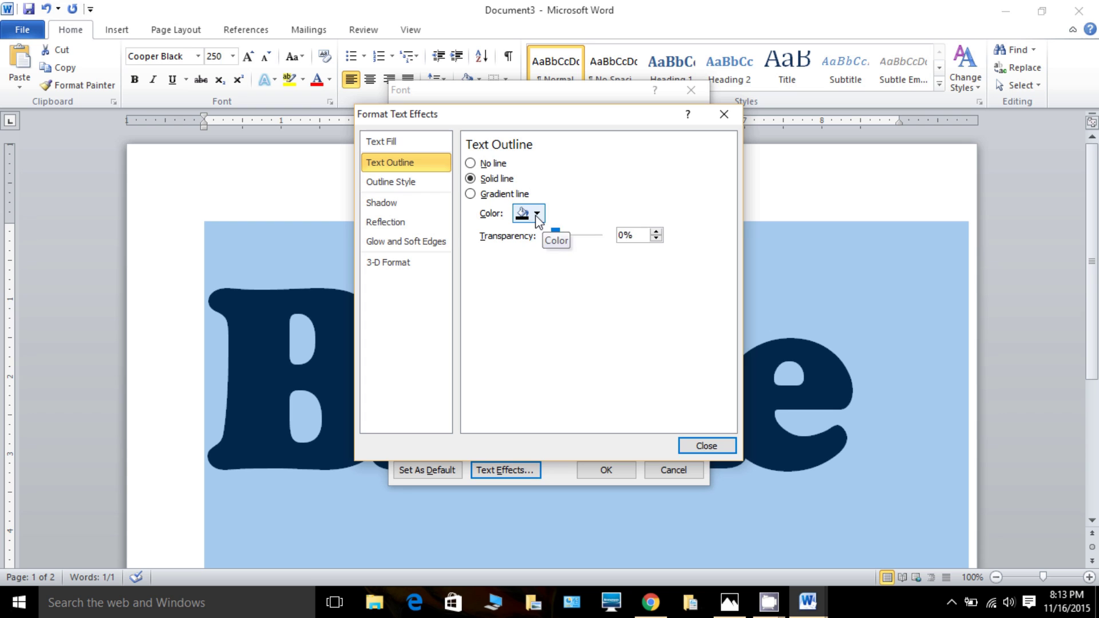
click(529, 214)
click(533, 246)
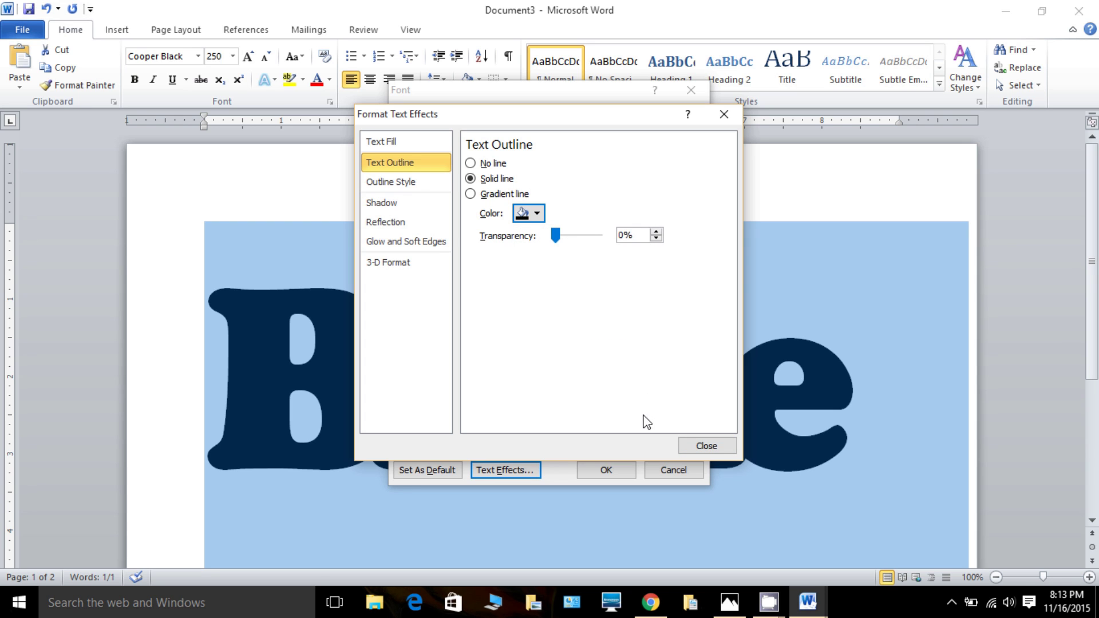
click(694, 449)
click(614, 468)
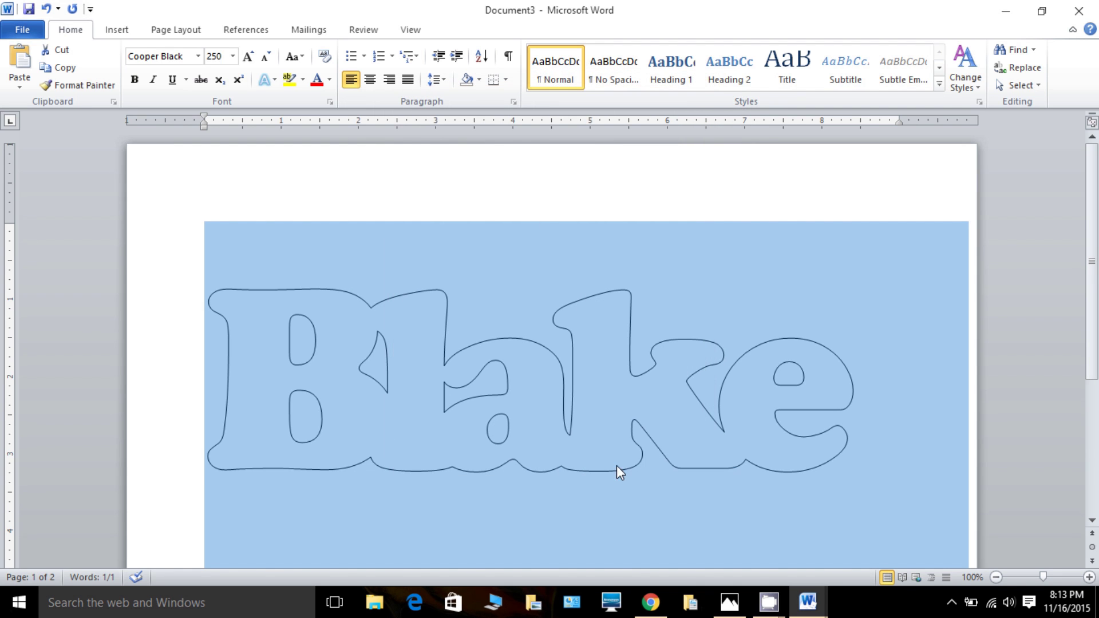
Deselect the outlined text and bring up Save As, proposing 'Blake' in OneDrive Documents
click(890, 474)
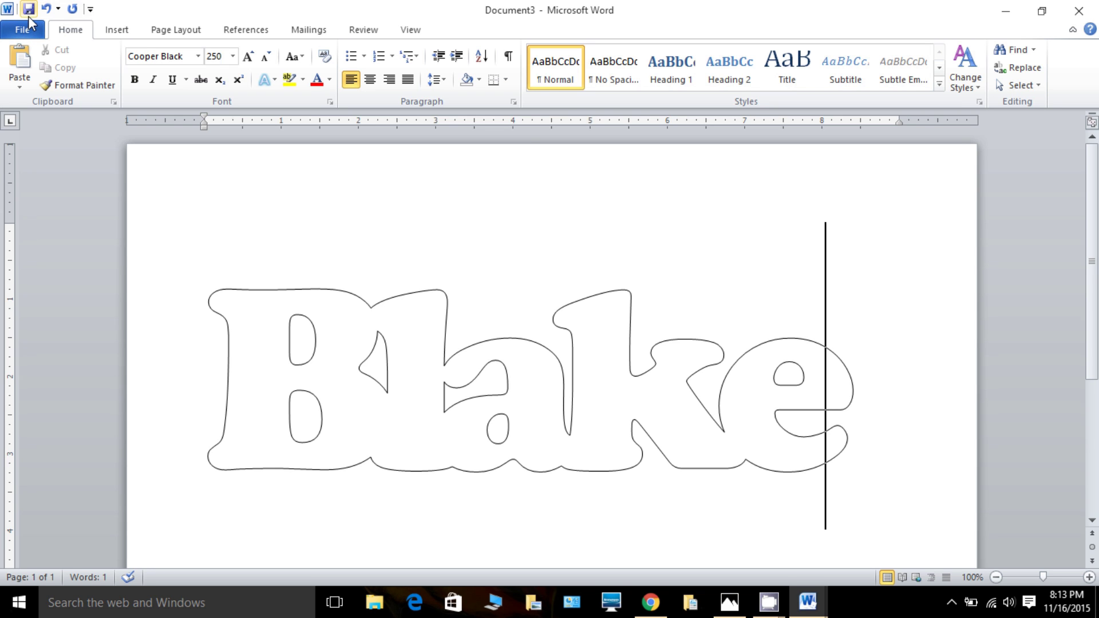
click(29, 12)
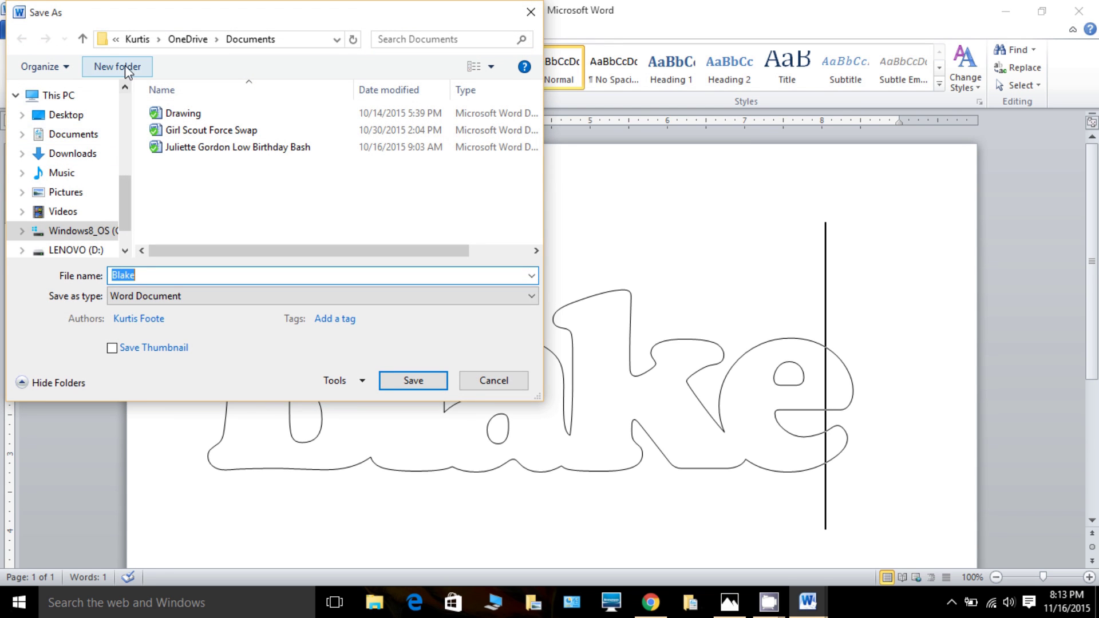